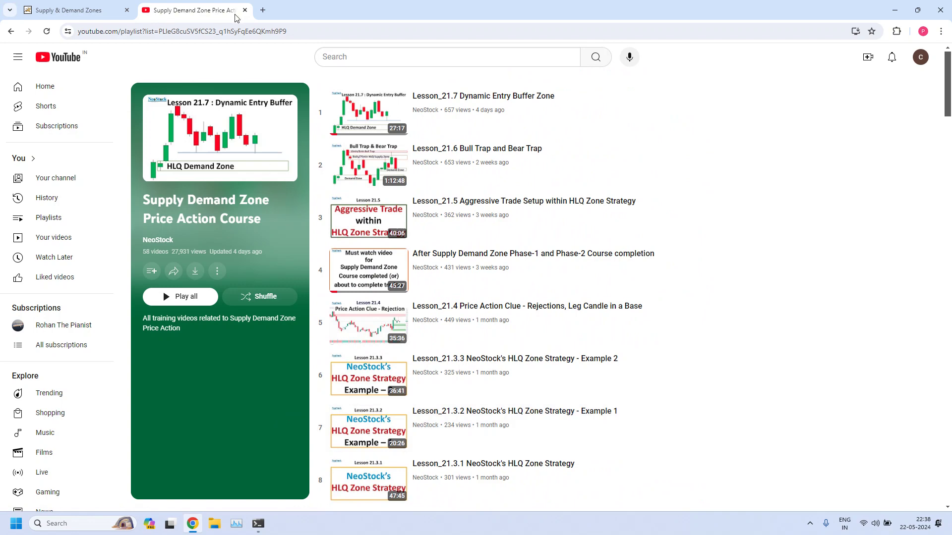
# - Close the YouTube tab, then set Entry Time Frame to 15min and Entry Zone to DZ
pyautogui.click(244, 11)
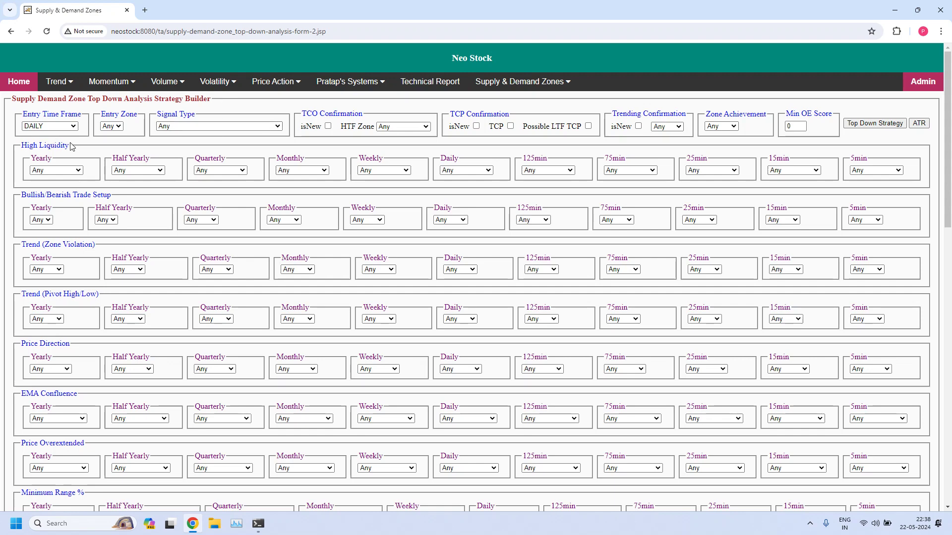
pyautogui.click(74, 127)
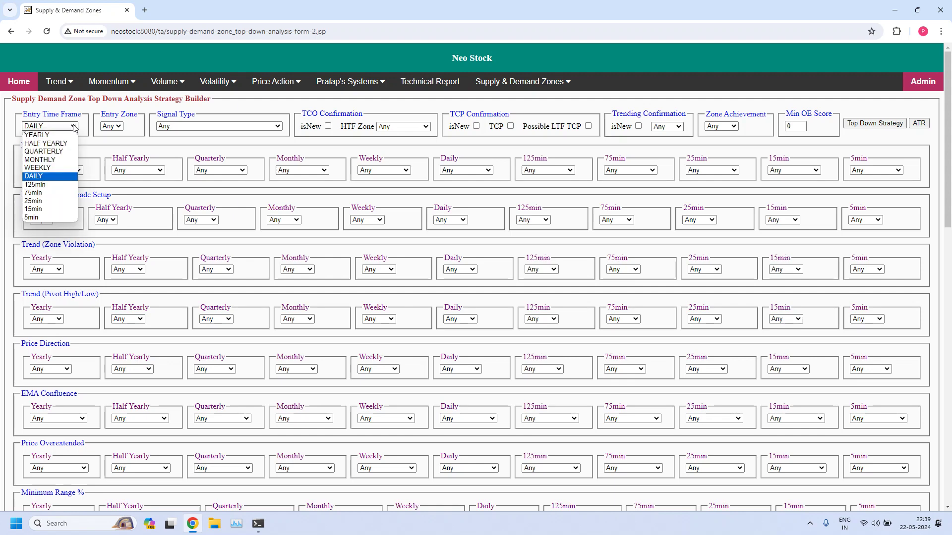
pyautogui.click(38, 210)
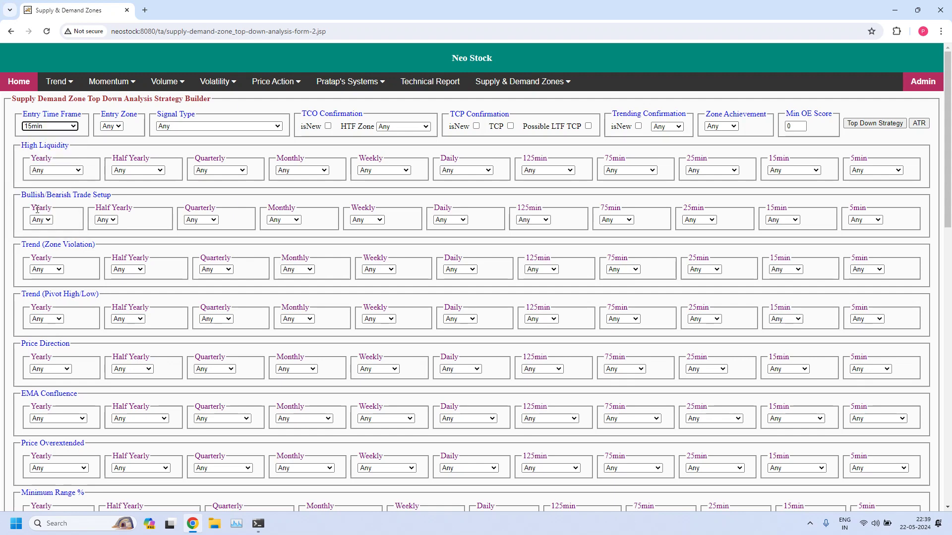
pyautogui.click(120, 128)
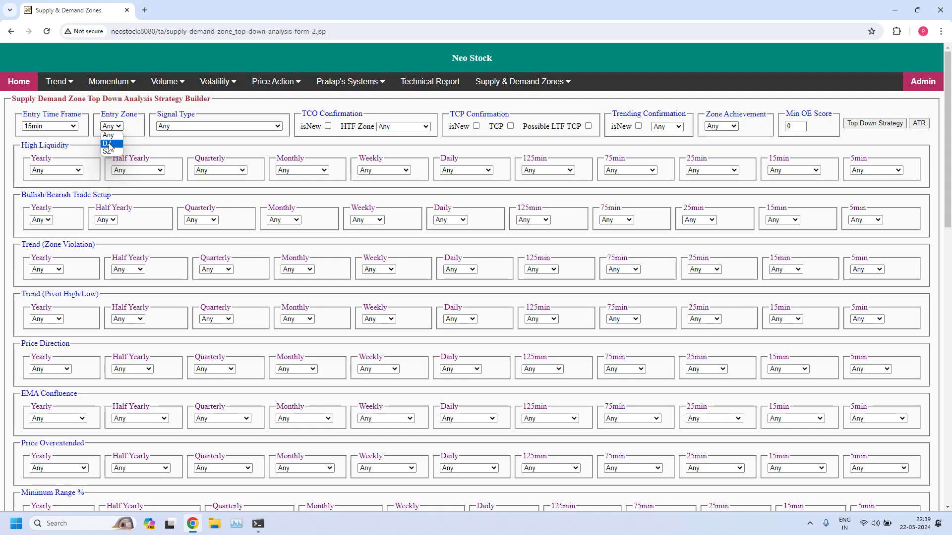
pyautogui.click(110, 145)
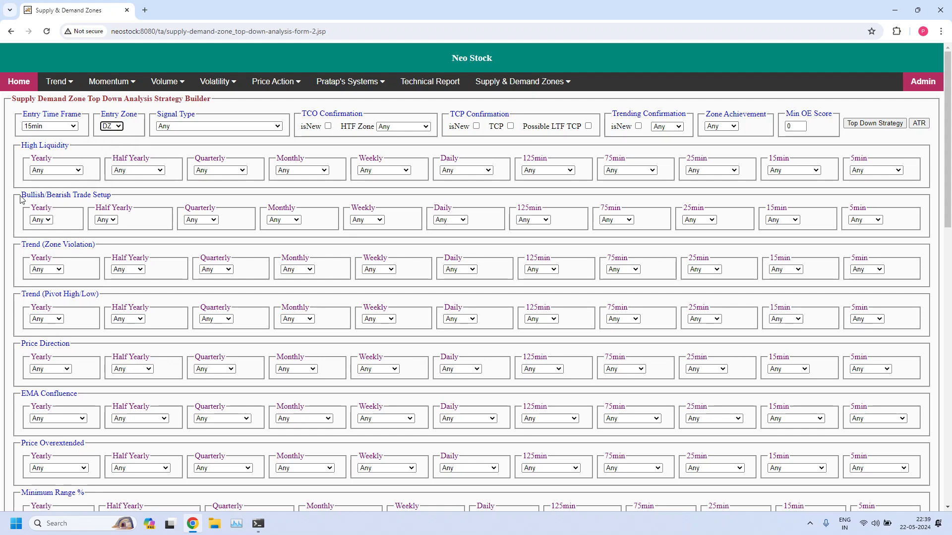
# - Set the 15min Bullish/Bearish Trade Setup filter to Bullish
pyautogui.moveTo(22, 196); pyautogui.dragTo(115, 200)
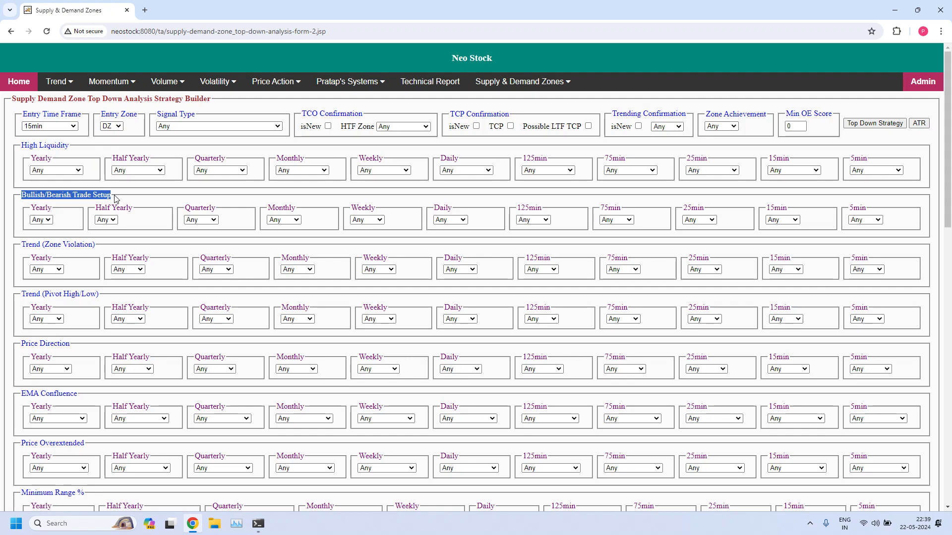
pyautogui.moveTo(771, 210); pyautogui.dragTo(803, 214)
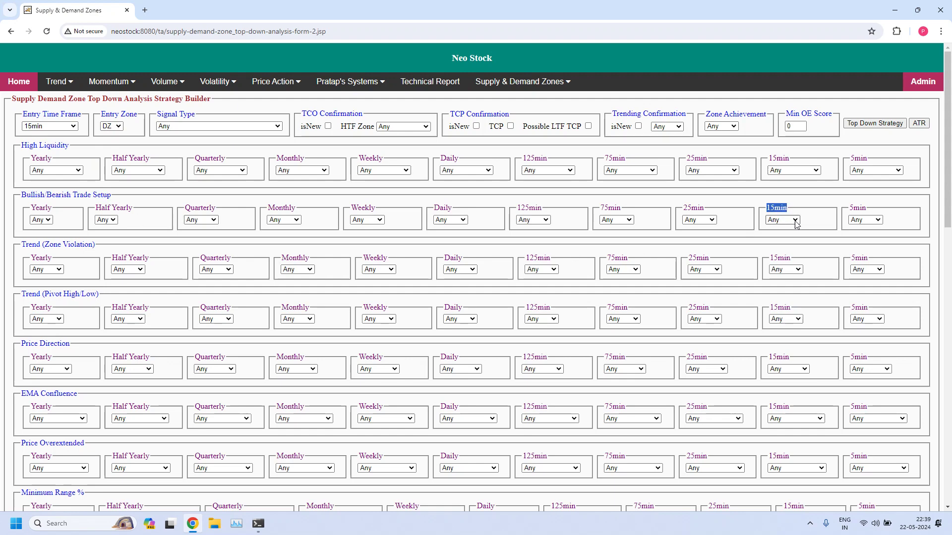
pyautogui.click(794, 222)
pyautogui.click(781, 238)
pyautogui.click(802, 209)
# - Enter 0 in both the Min and Max fields of the 15min Pierced Count filter
pyautogui.moveTo(948, 201); pyautogui.dragTo(946, 327)
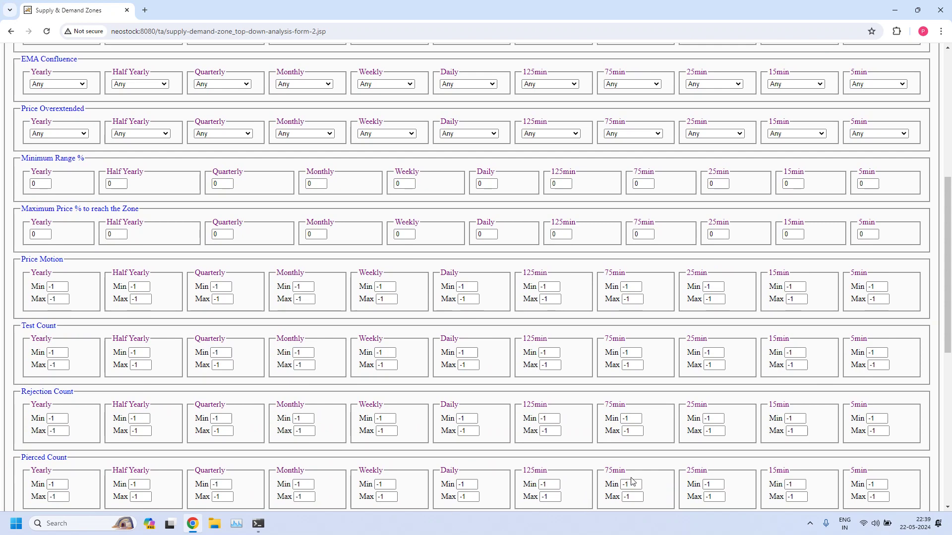
pyautogui.doubleClick(776, 470)
pyautogui.click(776, 484)
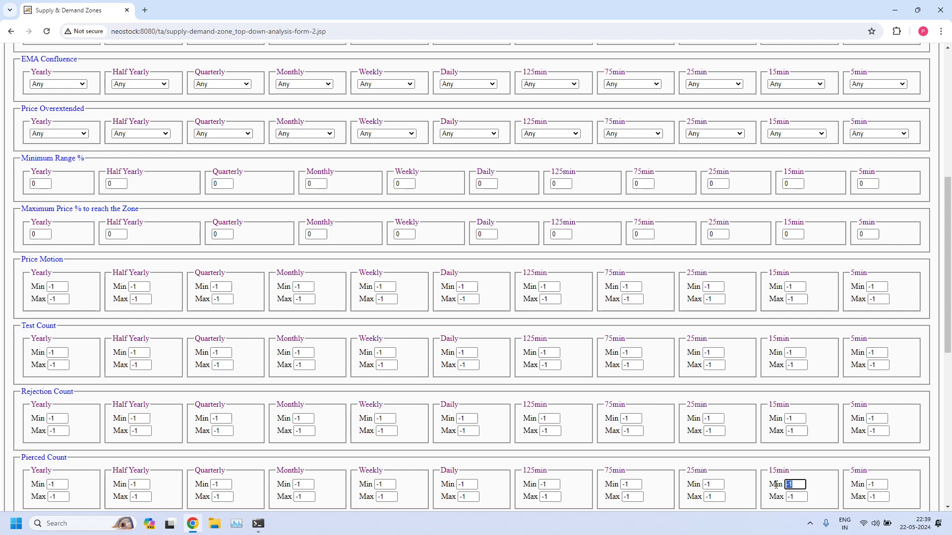
pyautogui.write('0')
pyautogui.click(776, 496)
pyautogui.write('0')
pyautogui.scroll(7, 820, 400)
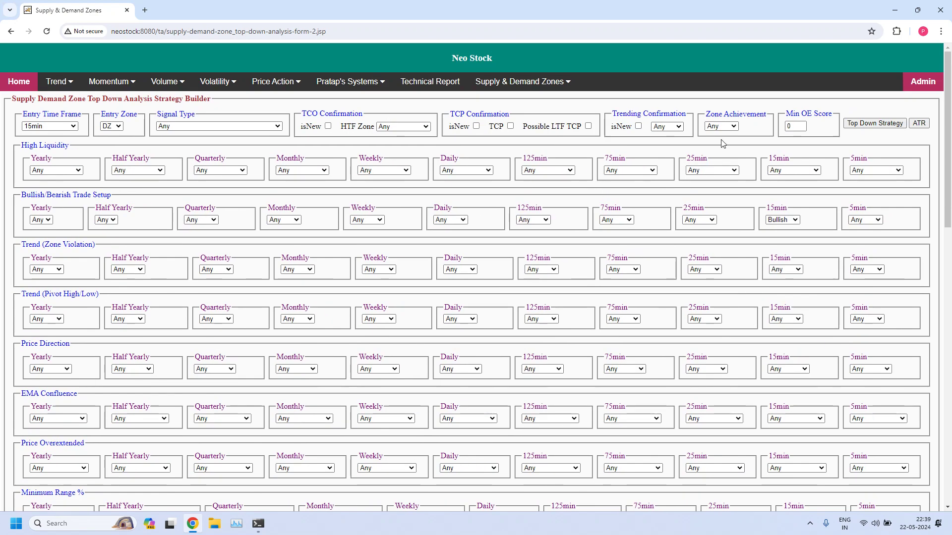
# - Choose VOZ for Zone Achievement, enter 12 as Min OE Score, and run Top Down Strategy
pyautogui.click(736, 127)
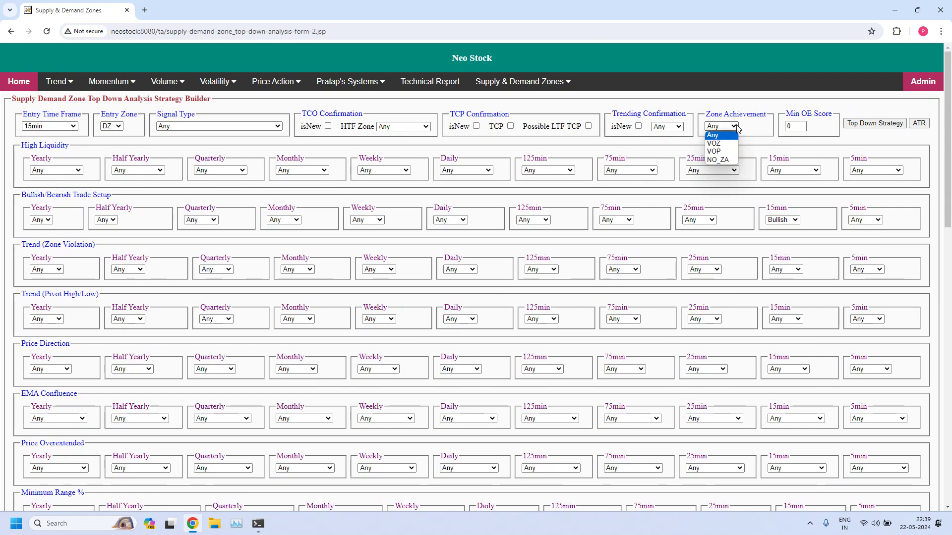
pyautogui.click(724, 147)
pyautogui.press('Tab')
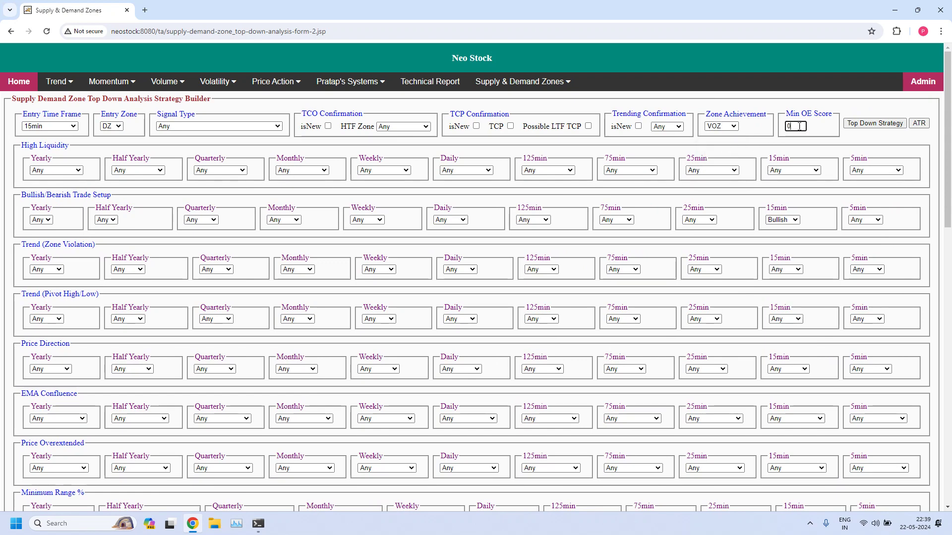
pyautogui.write('12')
pyautogui.click(861, 128)
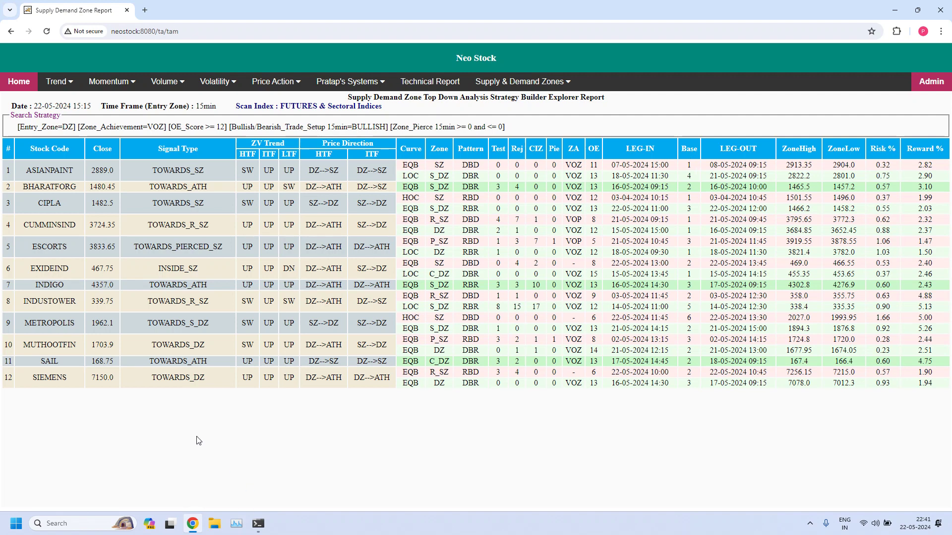
# - After reviewing the twelve-stock Explorer Report, return to the strategy builder form
pyautogui.click(10, 31)
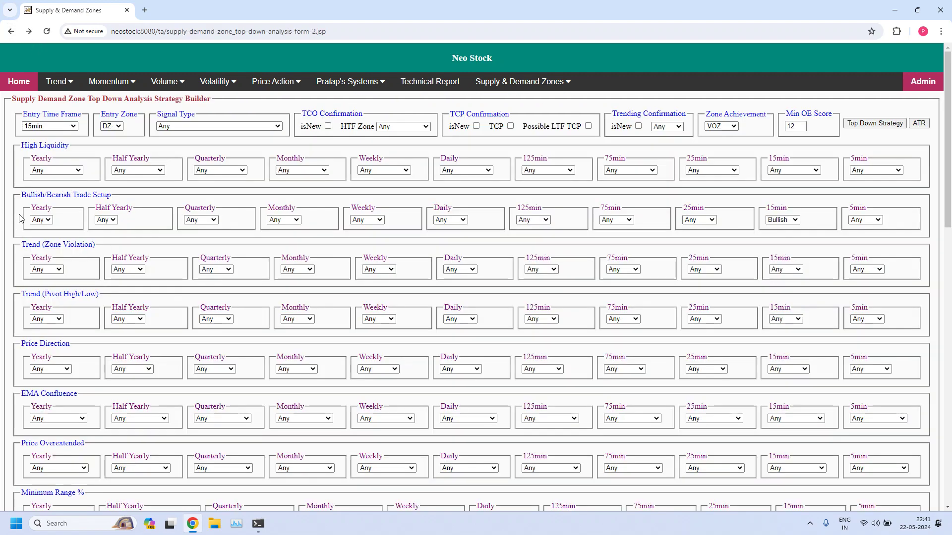
# - Keep the 15min entry time frame and switch the Entry Zone to SZ
pyautogui.click(74, 126)
pyautogui.click(73, 126)
pyautogui.click(119, 126)
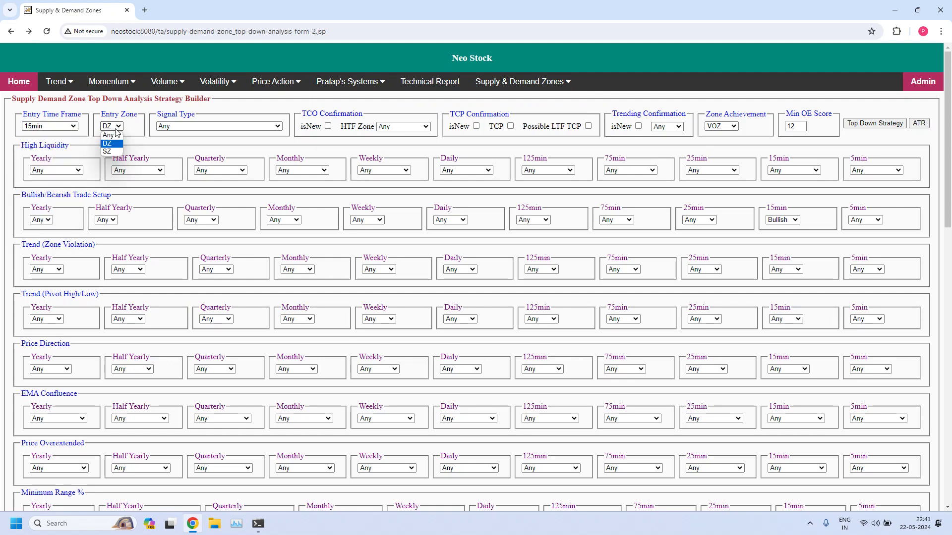
pyautogui.click(115, 152)
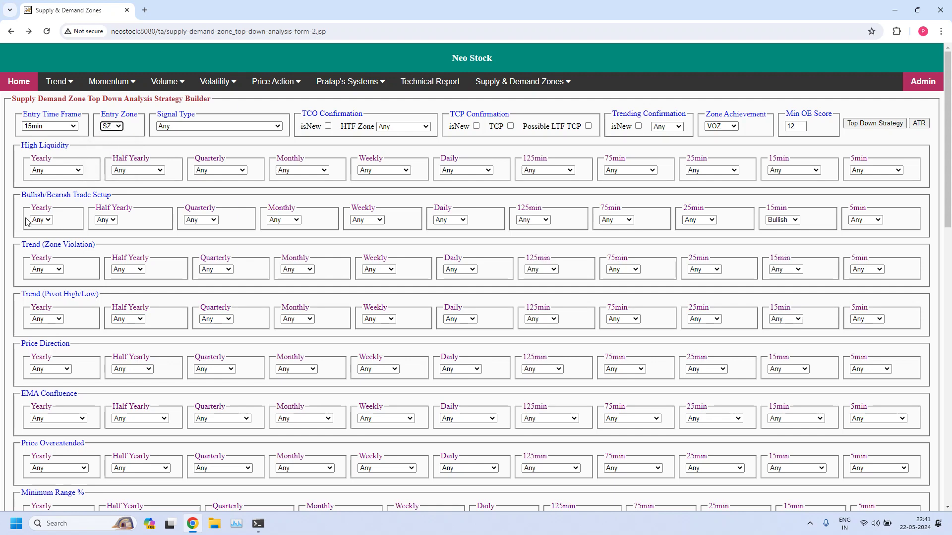
# - Set the 15min Trade Setup to Bearish and run Top Down Strategy
pyautogui.click(22, 195)
pyautogui.moveTo(22, 195); pyautogui.dragTo(124, 197)
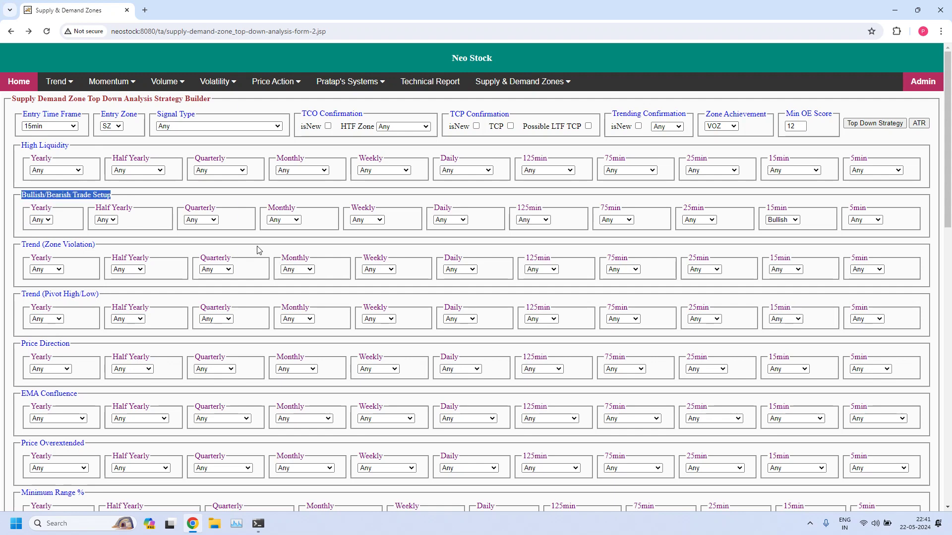
pyautogui.moveTo(767, 207); pyautogui.dragTo(792, 210)
pyautogui.click(803, 208)
pyautogui.click(795, 224)
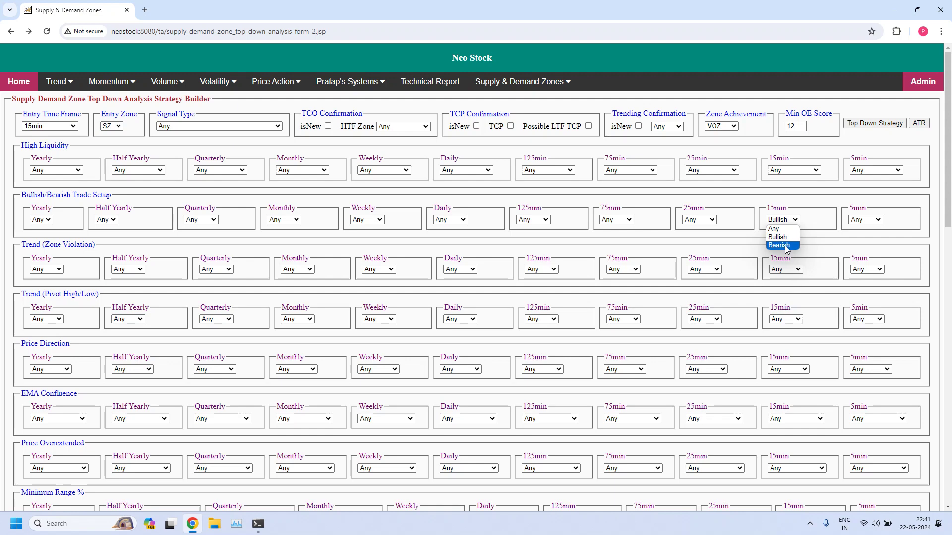
pyautogui.click(785, 245)
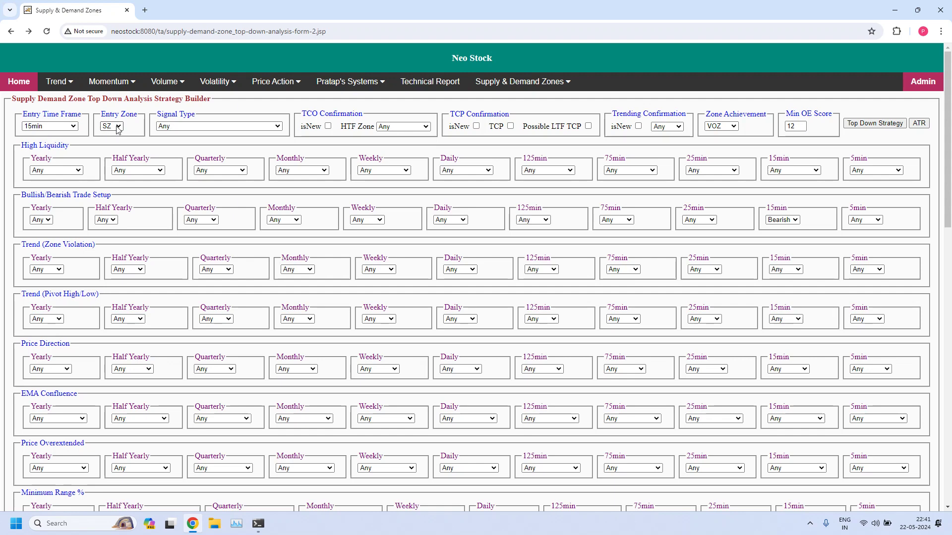
pyautogui.click(875, 124)
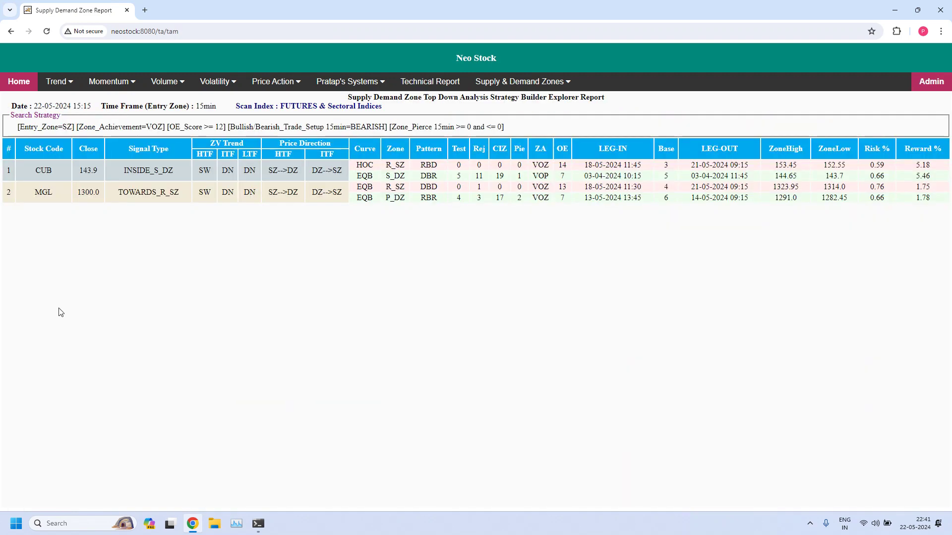